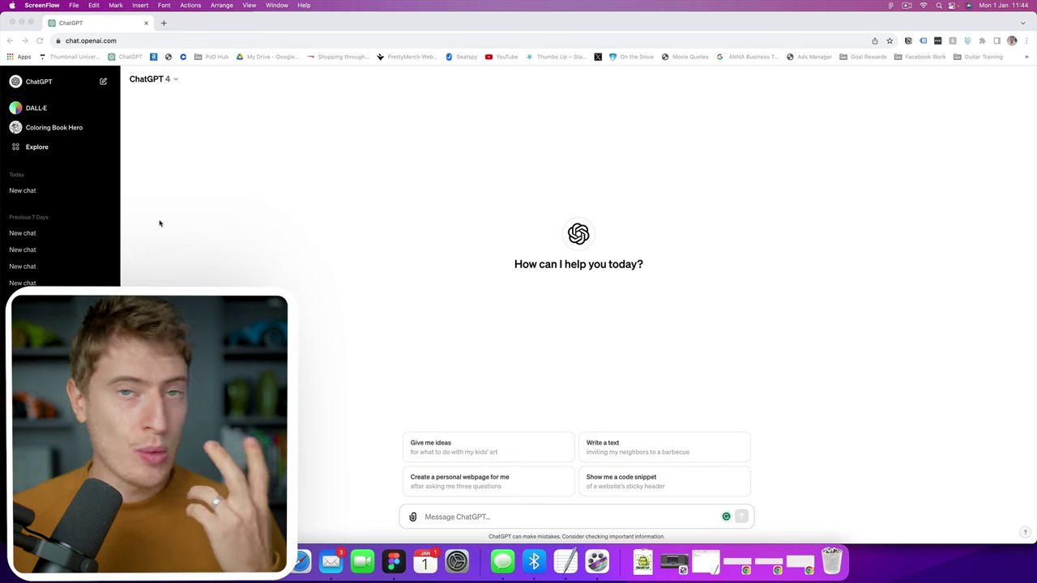
- Bring ChatGPT to the front and check the model list, leaving the model unchanged
left_click(166, 78)
left_click(166, 79)
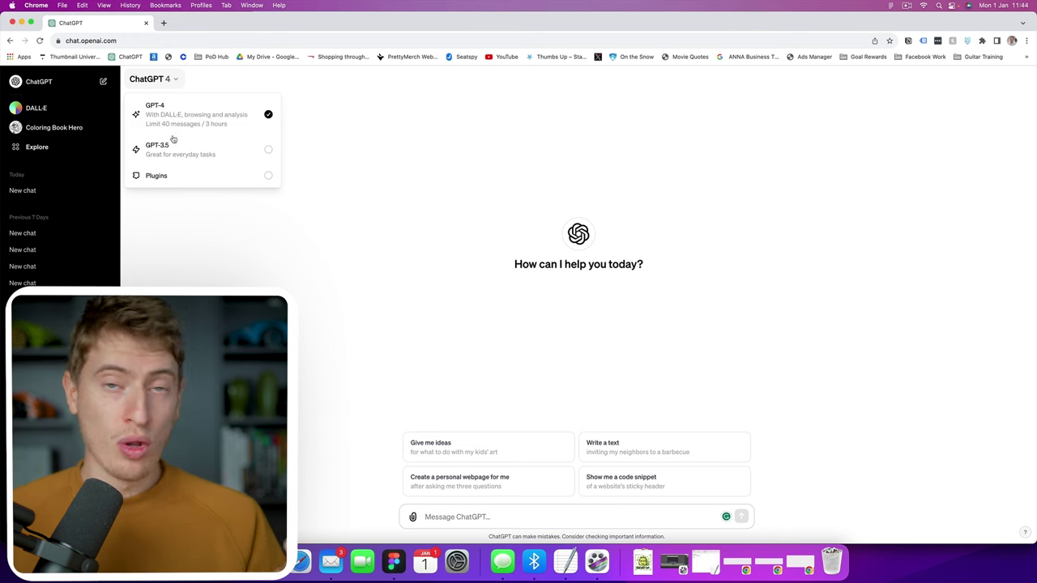
left_click(333, 165)
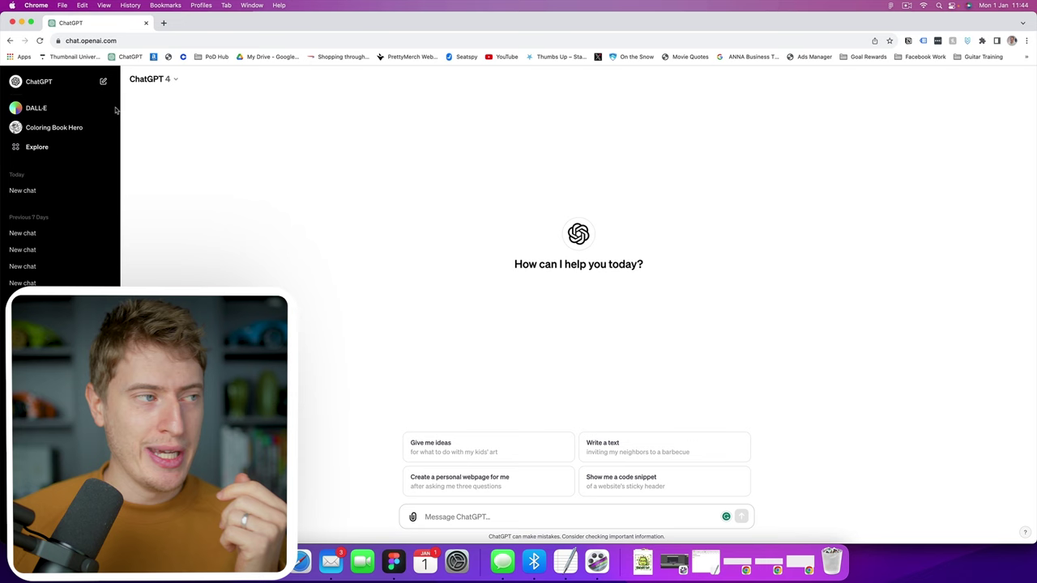
- On the Explore GPTs page, open Sticker Whiz from Recently Used in a new tab
left_click(29, 146)
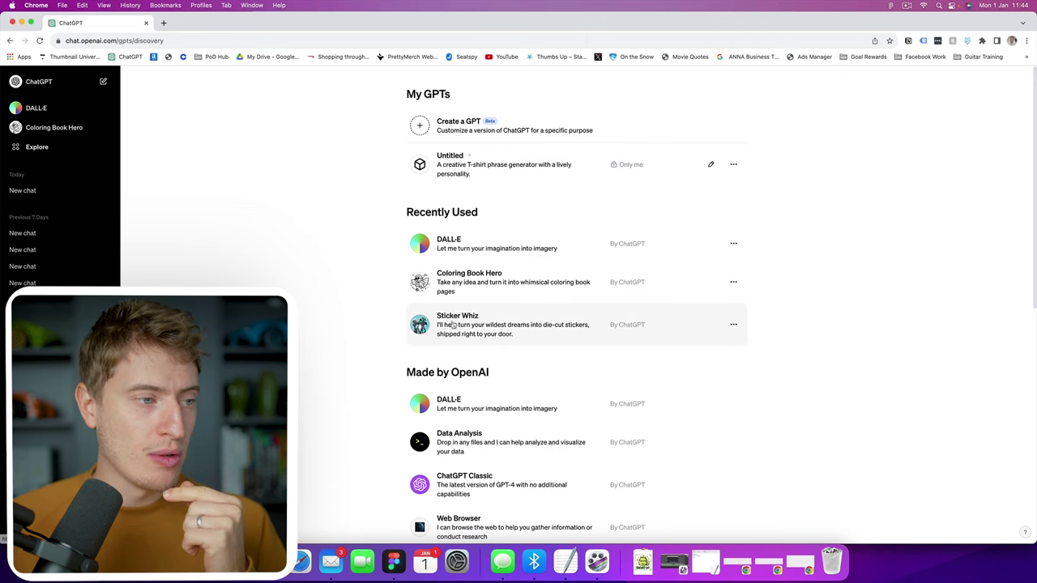
scroll(496, 328, "down", 5)
scroll(498, 330, "down", 5)
scroll(500, 328, "up", 10)
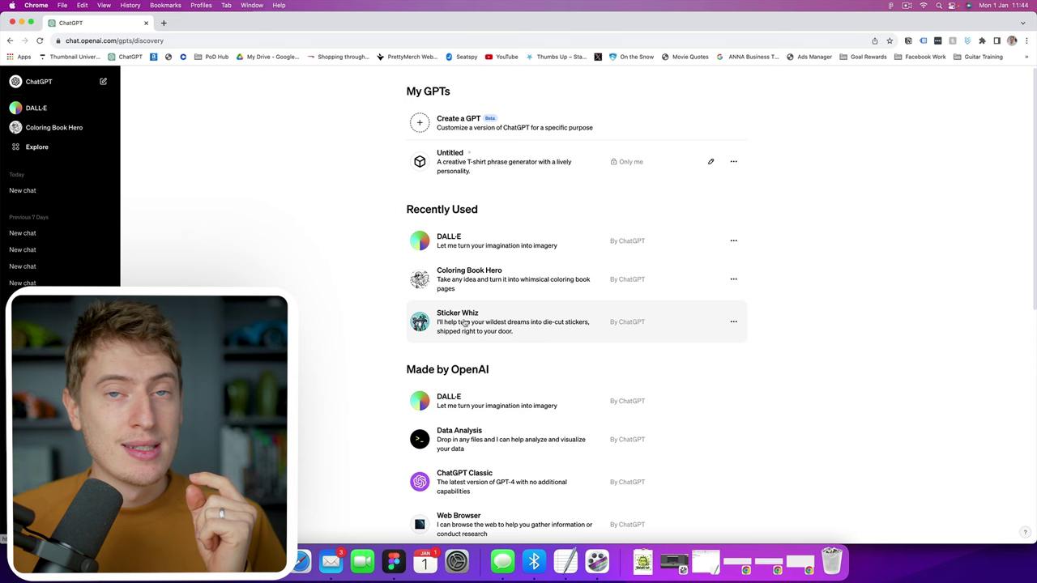
left_click(464, 321)
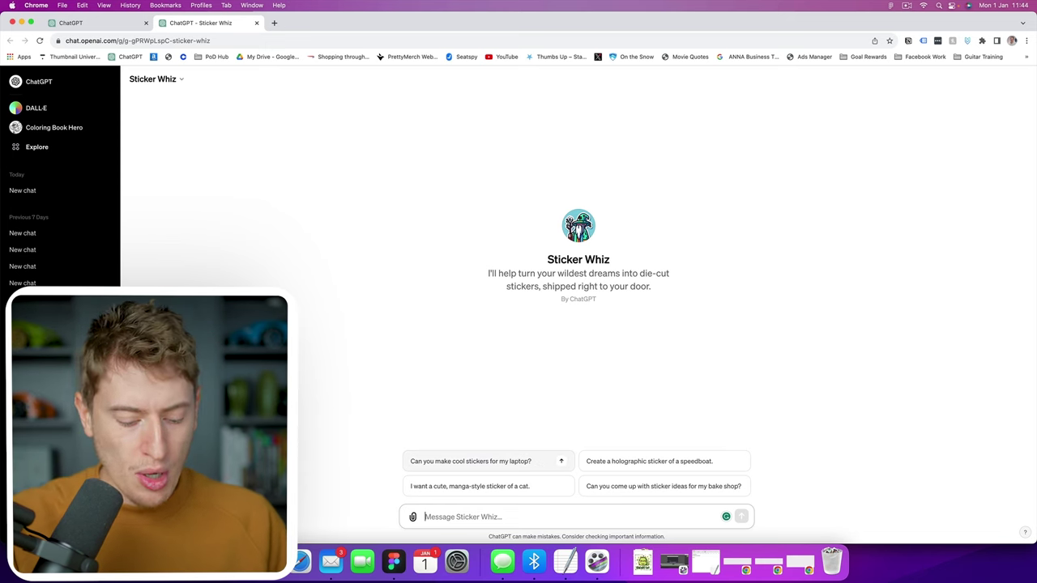
- Send the prompt 'panda skiing wearing a yellow coat' to Sticker Whiz
type("panda skiing with a yellow coat")
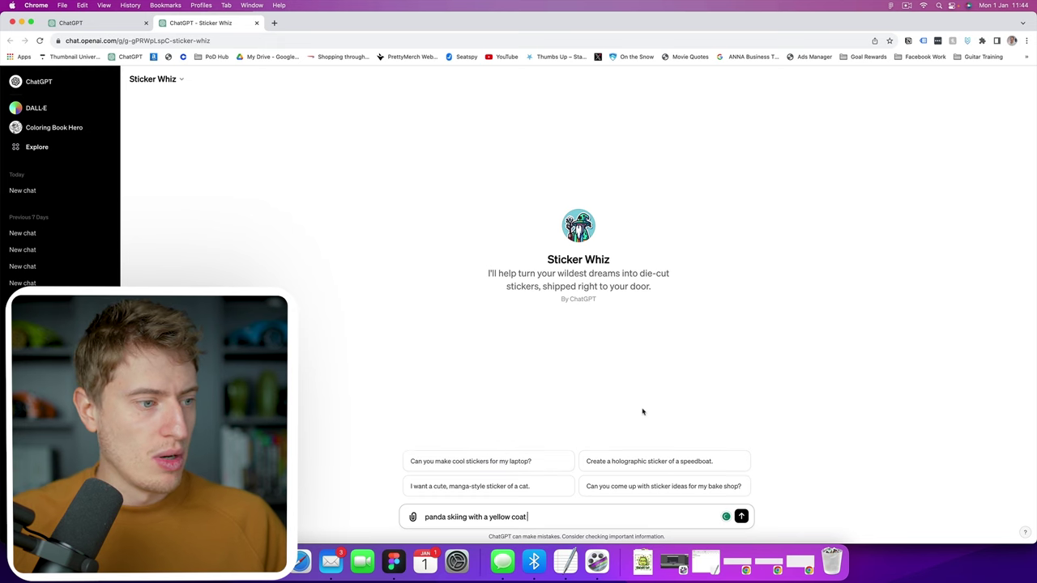
double_click(476, 517)
type("we")
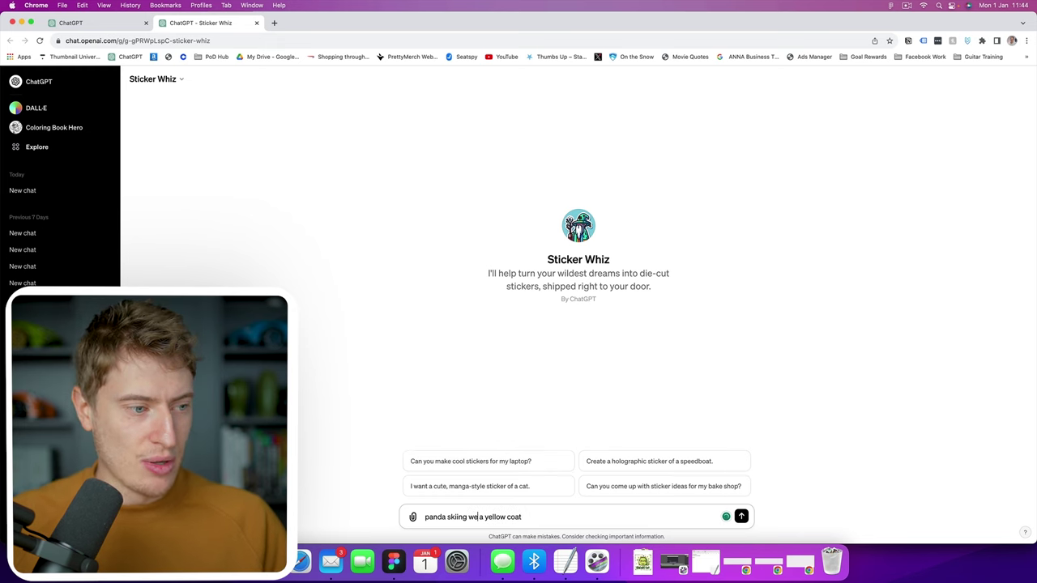
type("aring")
key("Return")
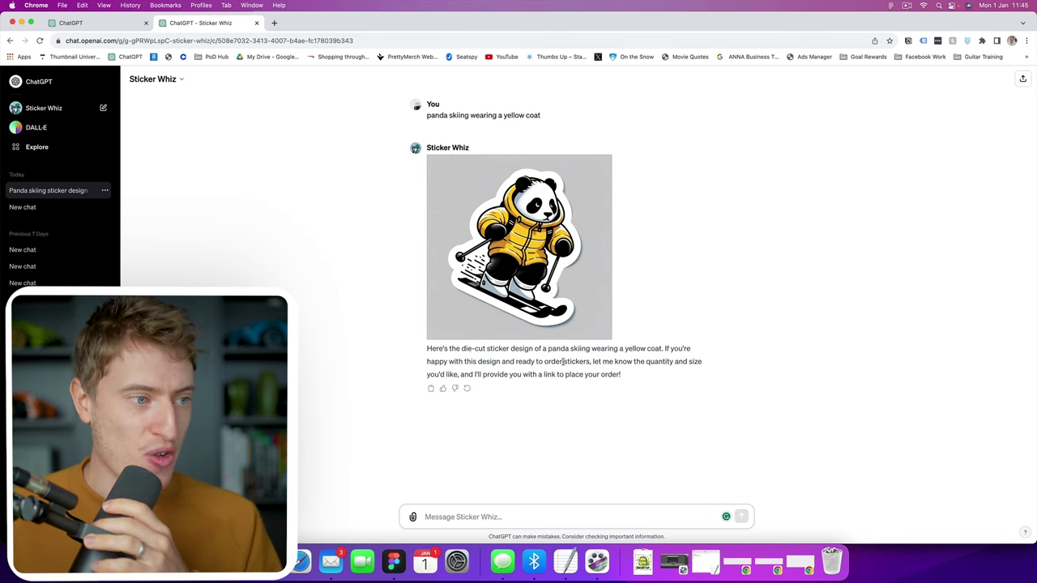
- View the generated panda sticker at full size, then close the viewer
mouse_move(558, 322)
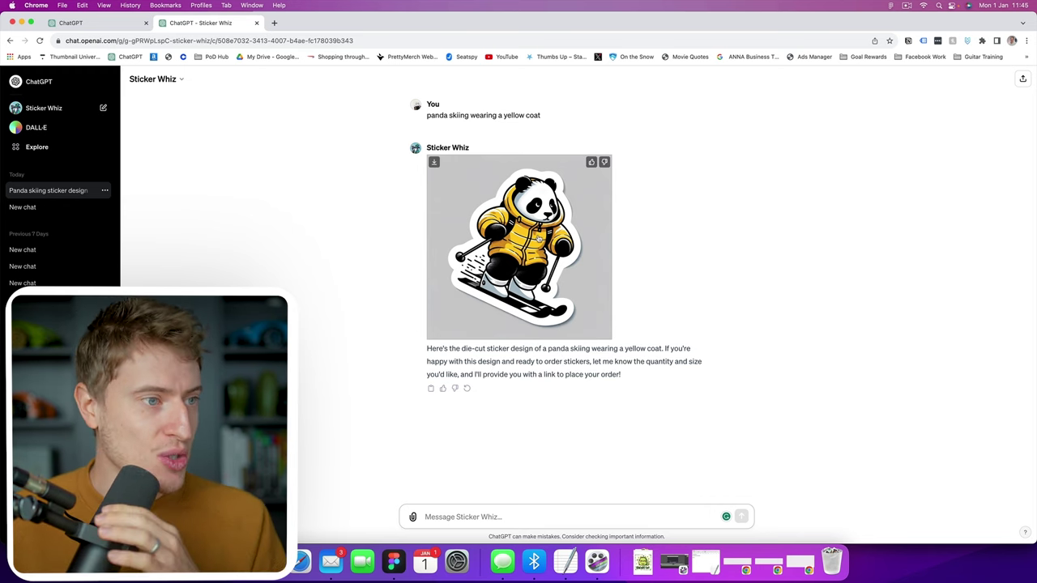
left_click(539, 237)
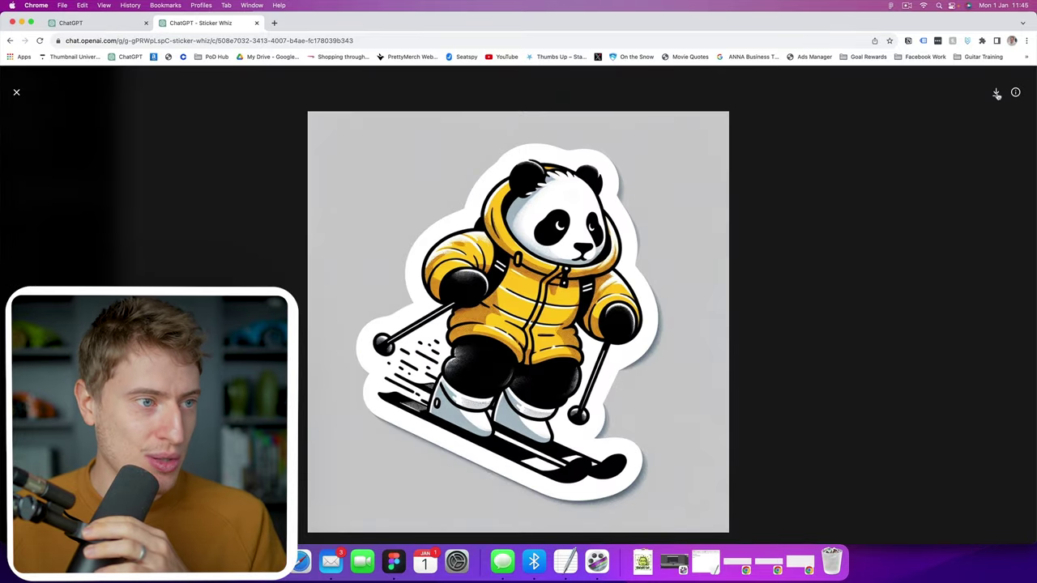
left_click(16, 92)
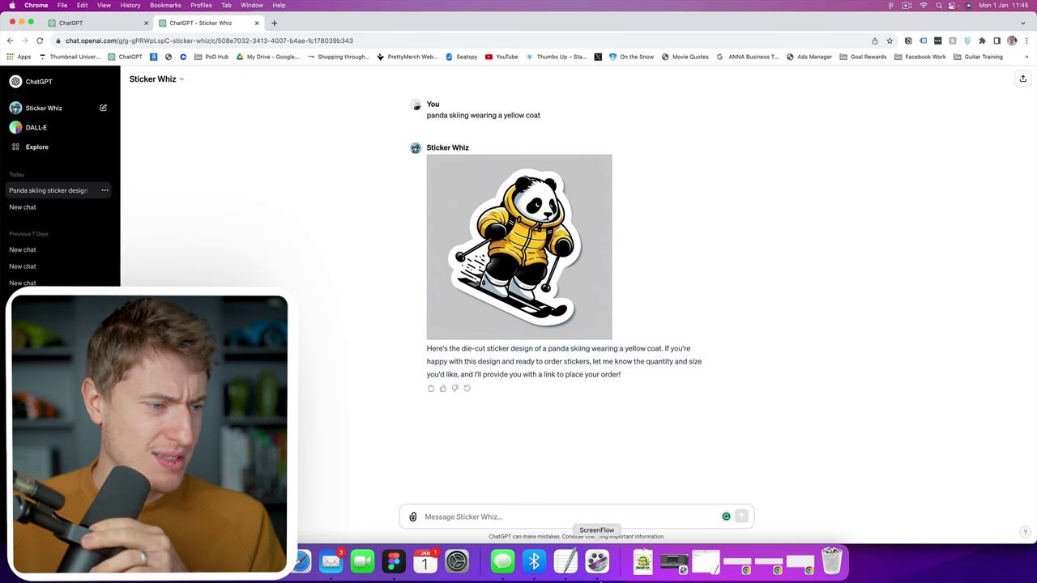
left_click(525, 512)
type("a real")
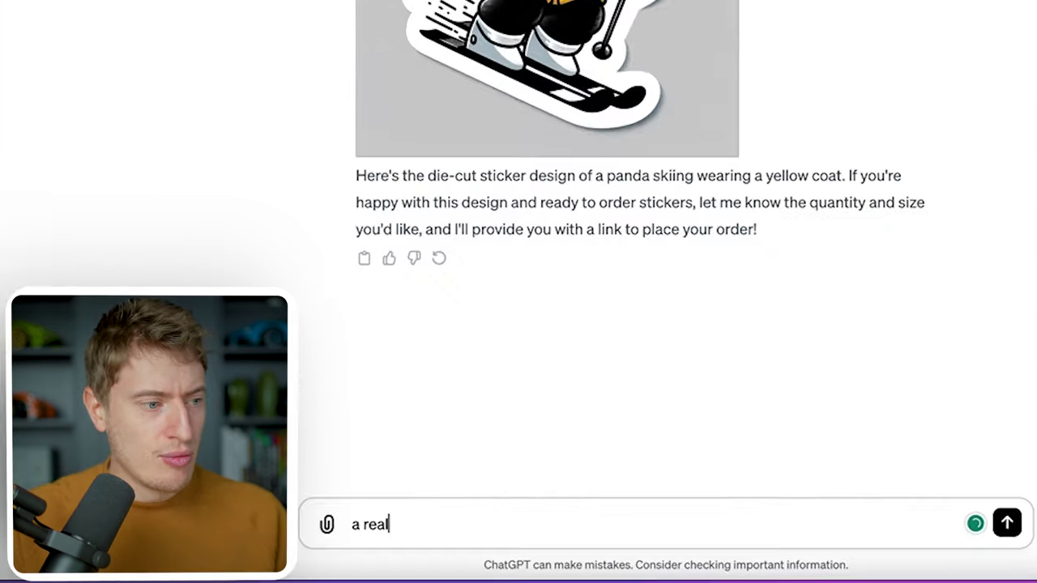
type("ly detailed cute slot")
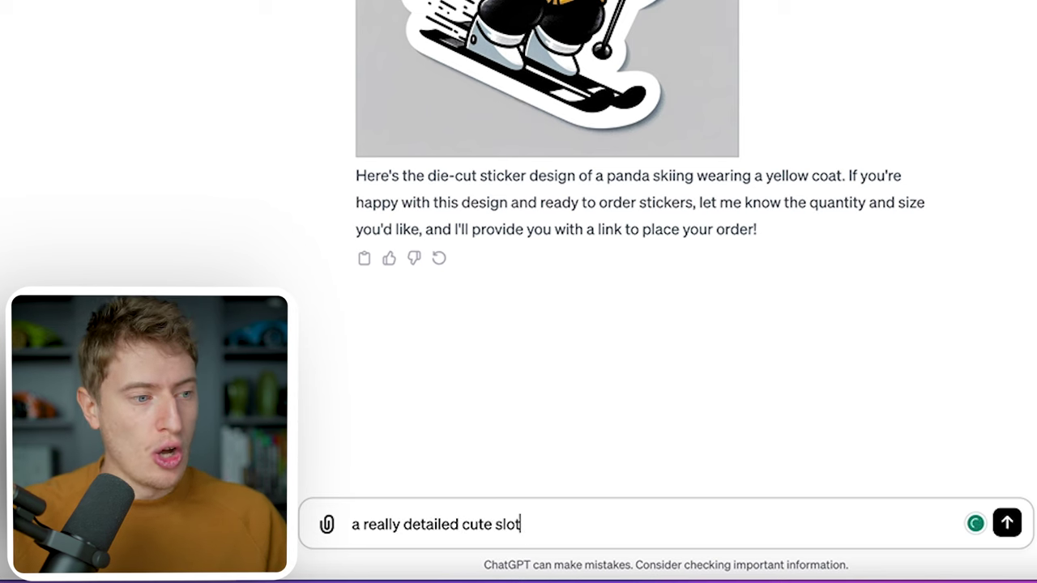
type("h skiing")
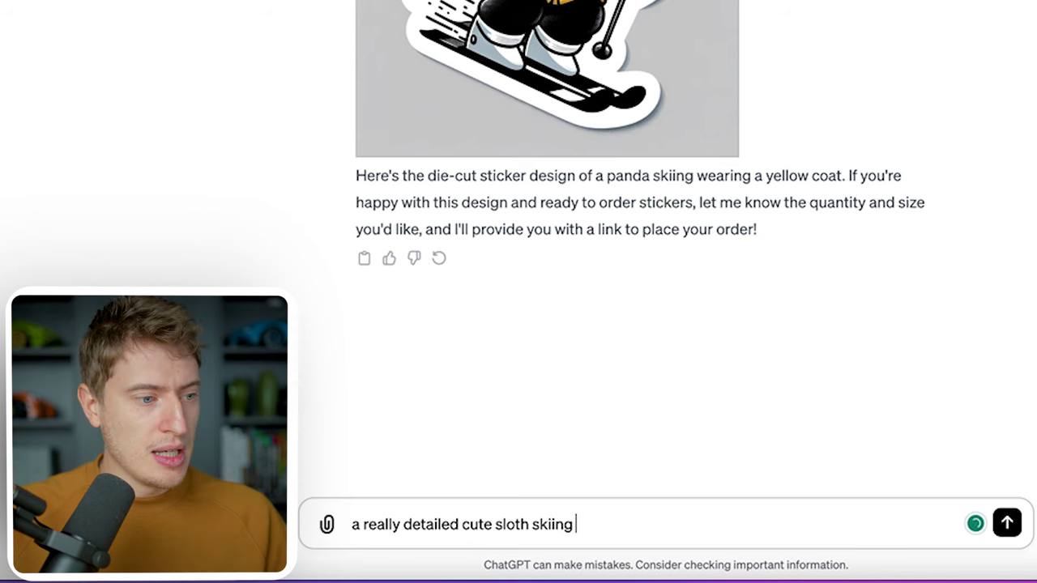
type(" and wearing a red ")
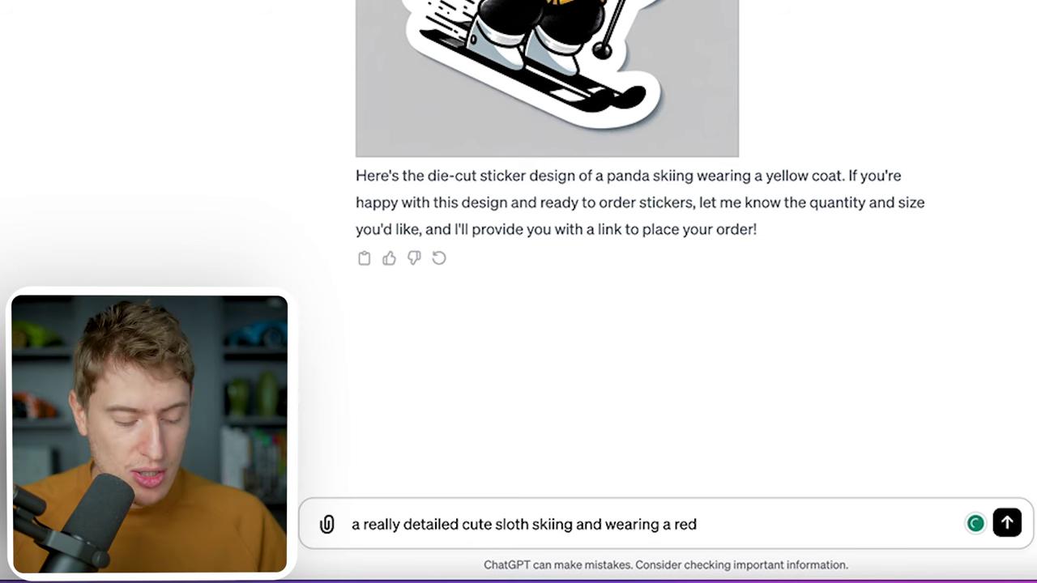
type("jacket")
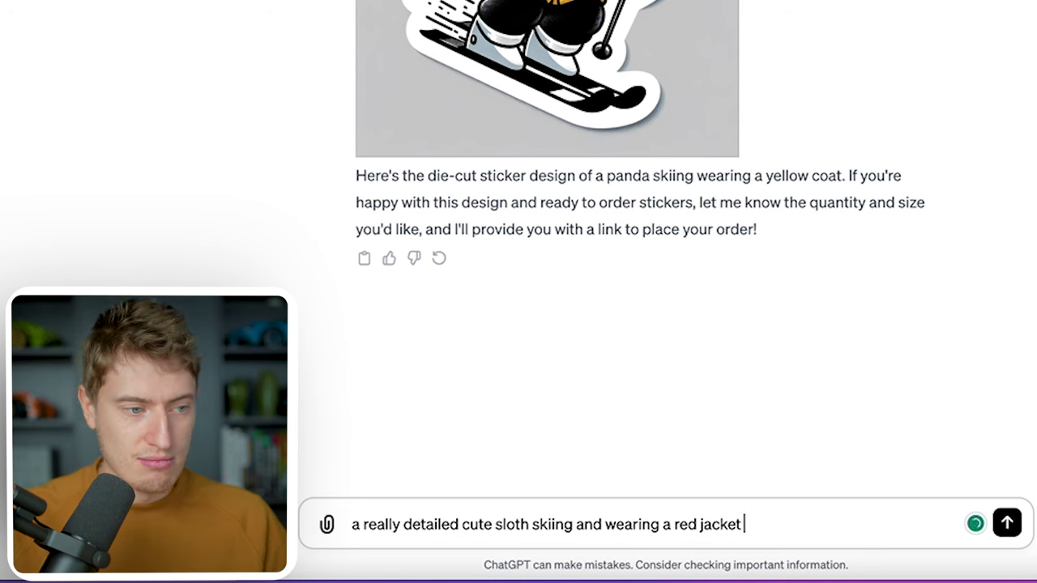
key("Return")
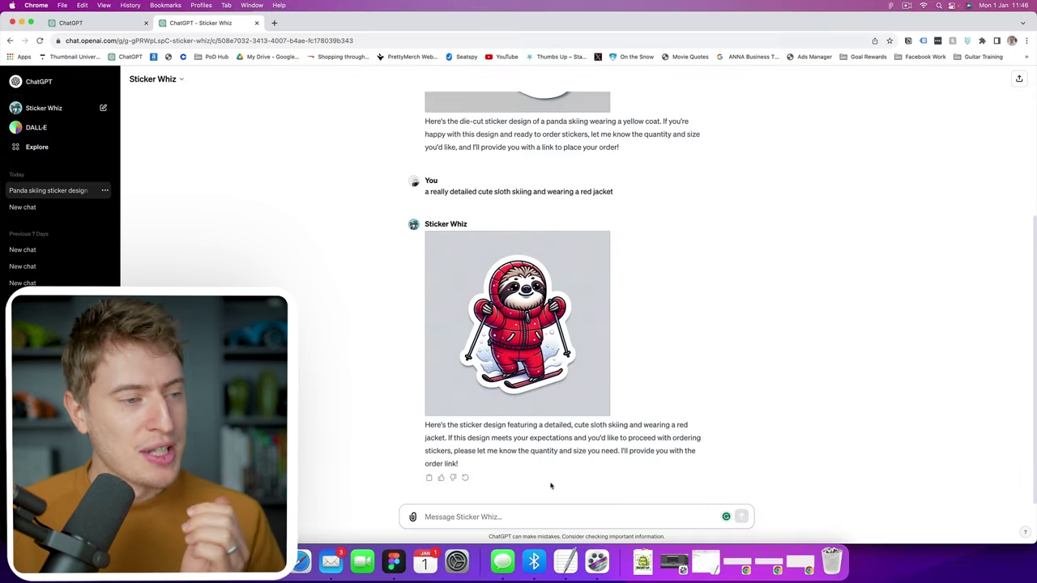
scroll(536, 401, "up", 4)
scroll(537, 402, "down", 2)
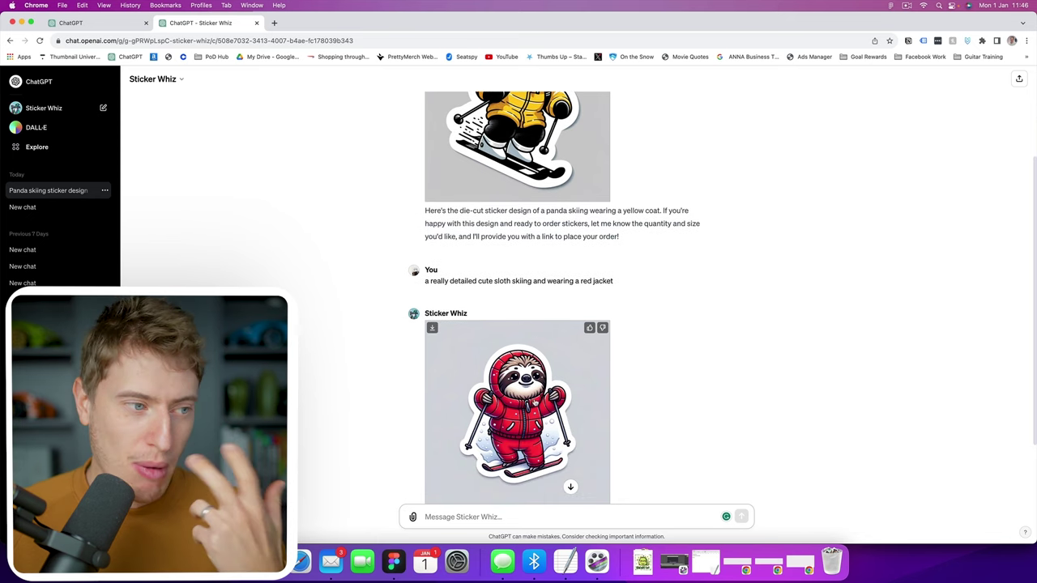
scroll(533, 402, "up", 2)
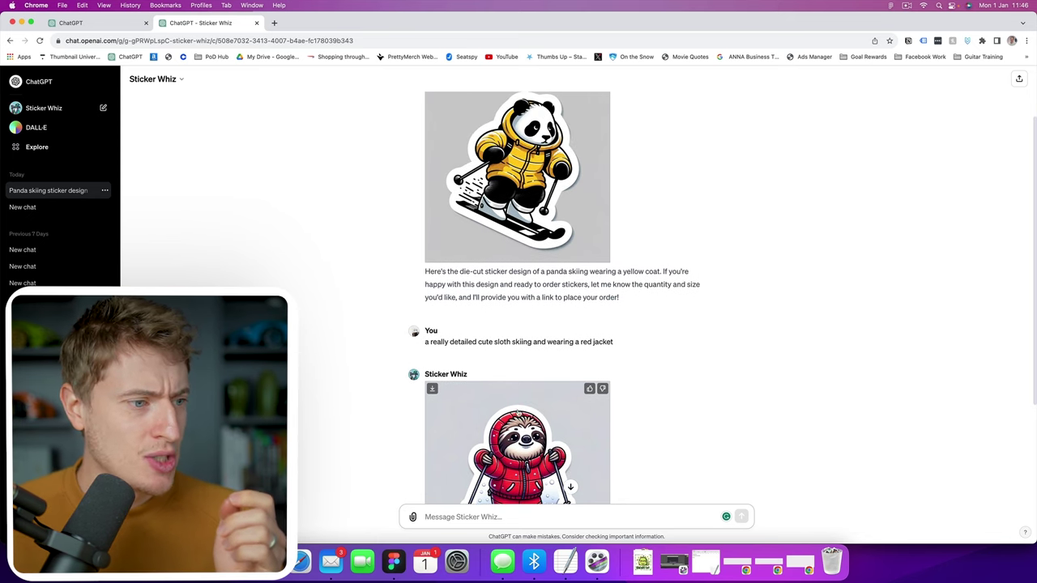
left_click(520, 410)
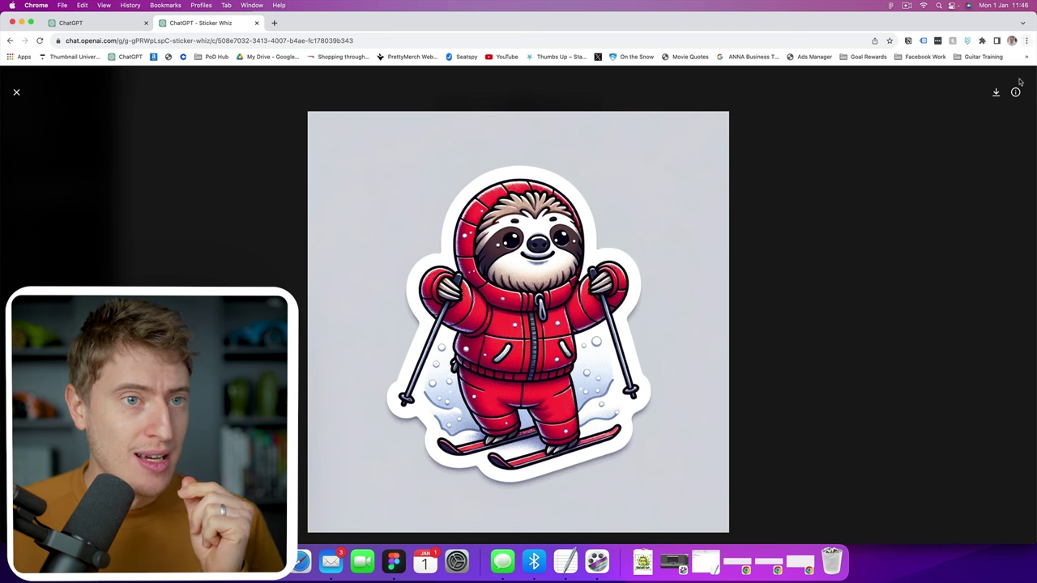
left_click(16, 94)
scroll(299, 283, "down", 2)
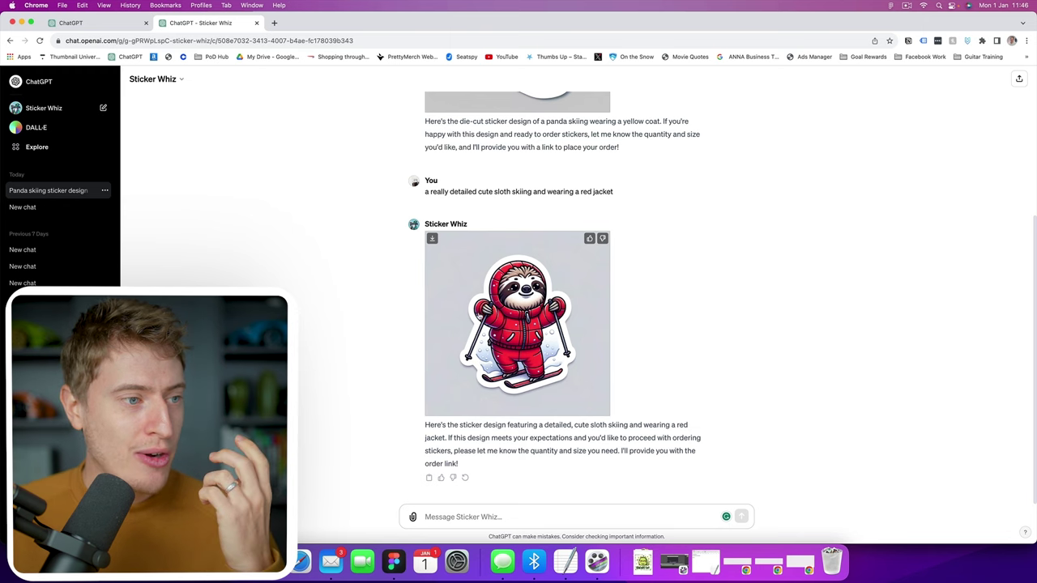
left_click(532, 331)
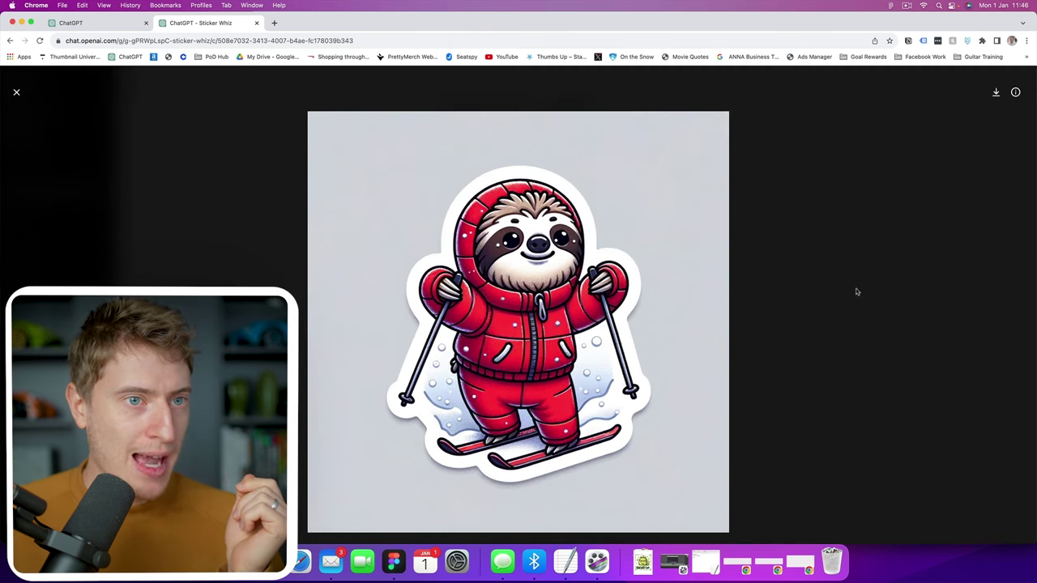
left_click(1016, 93)
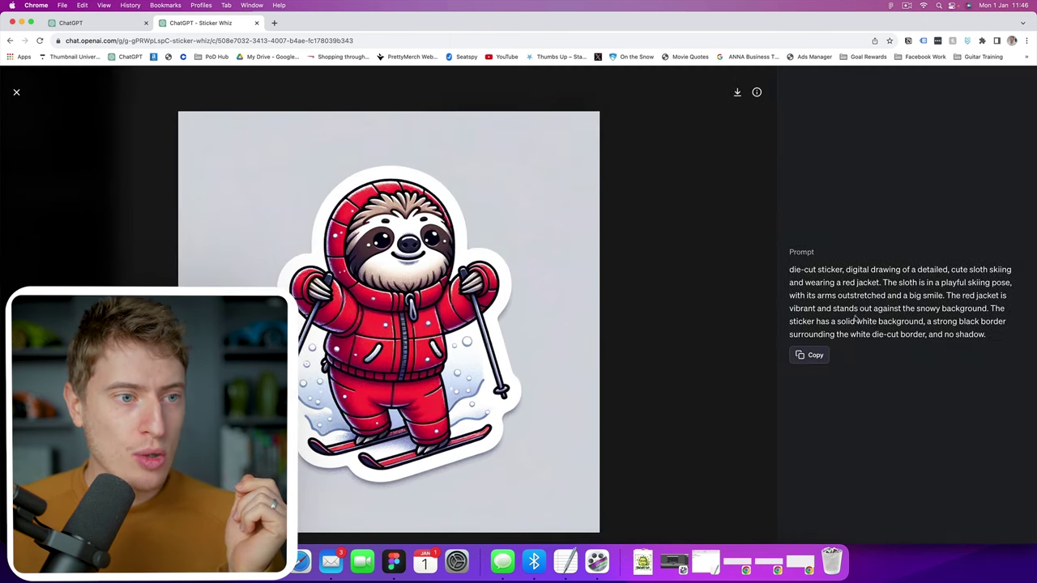
left_click_drag(987, 334, 784, 265)
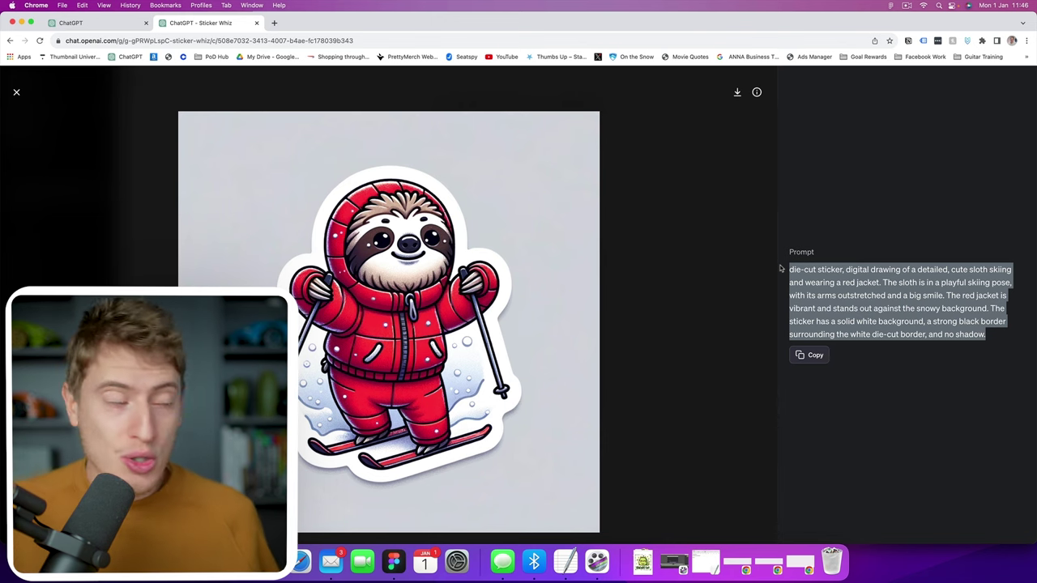
left_click(625, 244)
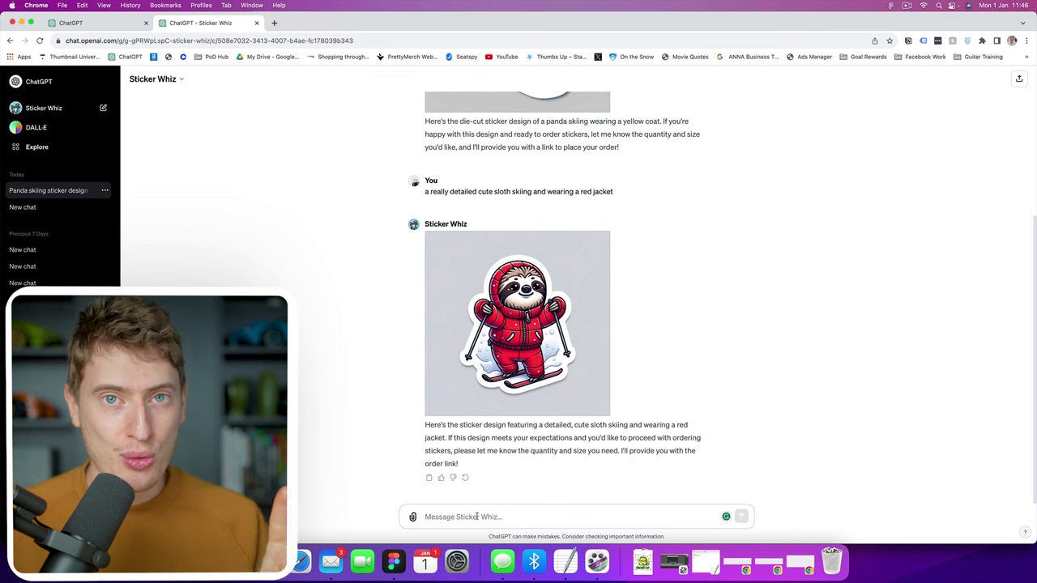
- Send 'mountain biker in the mountains' to Sticker Whiz and enlarge the resulting sticker
left_click(476, 516)
type("mout")
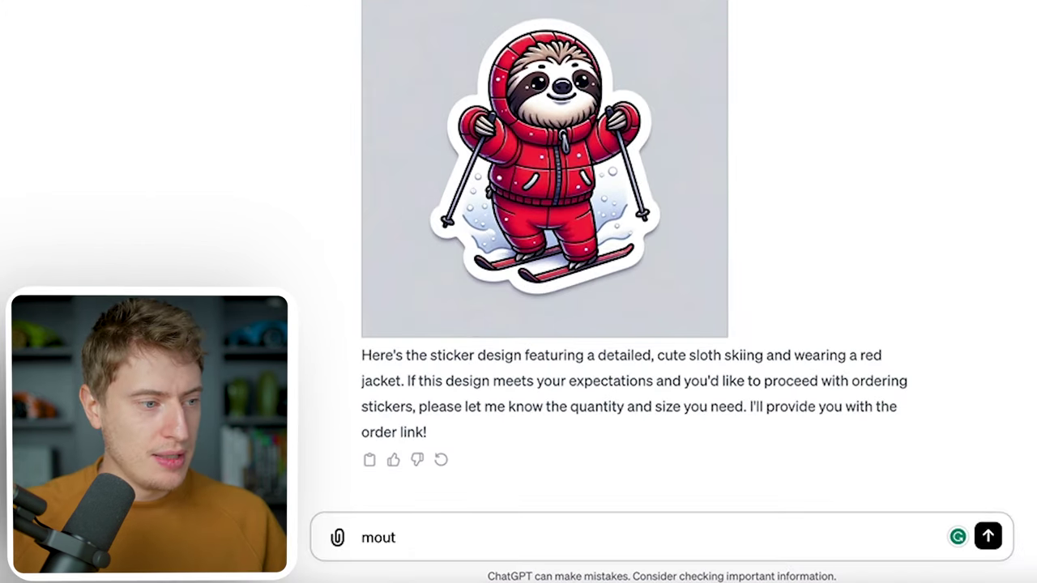
key("BackSpace")
type("ntain biker in th")
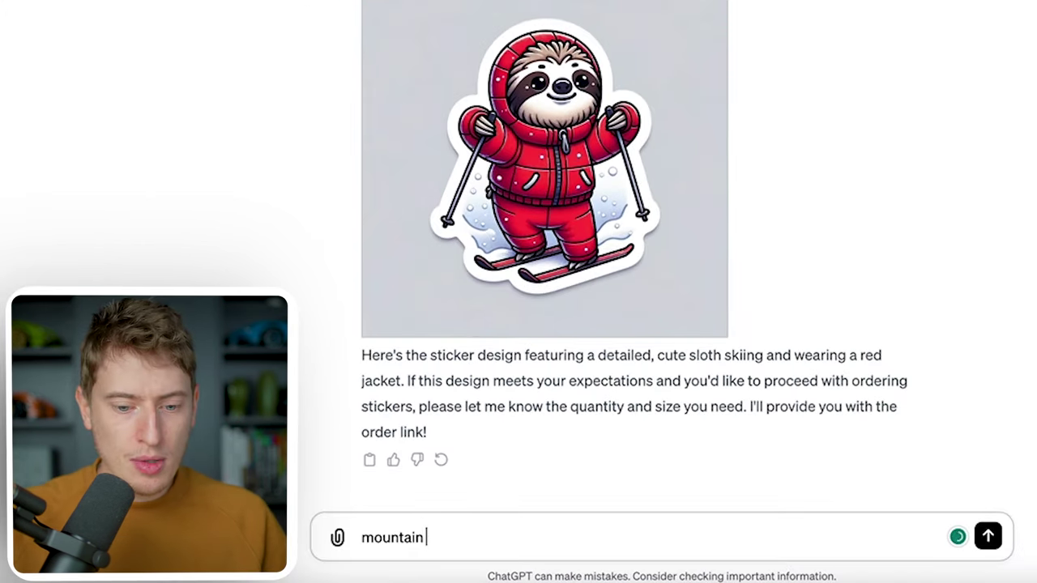
type("e mountains")
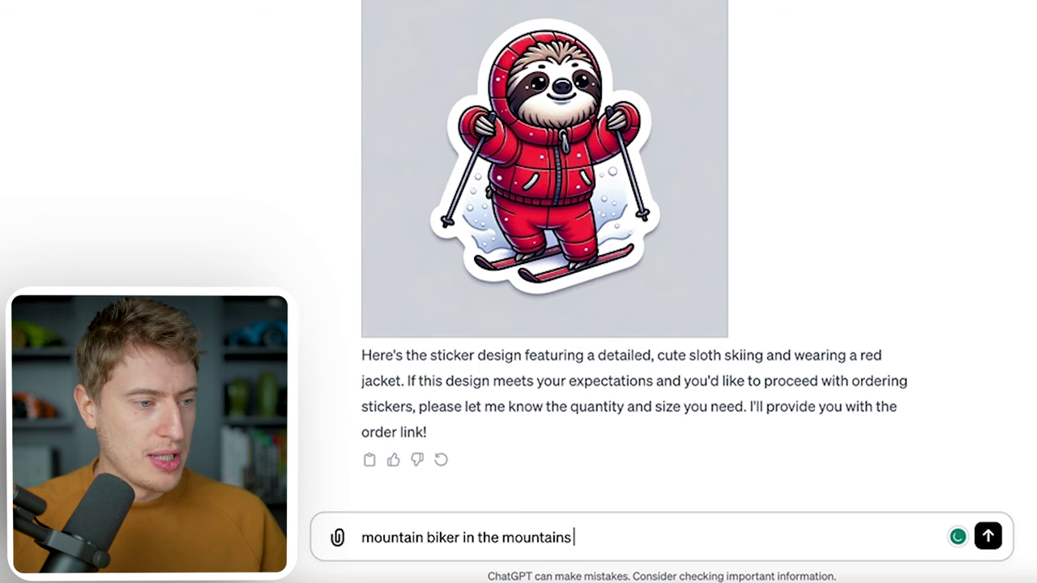
key("Return")
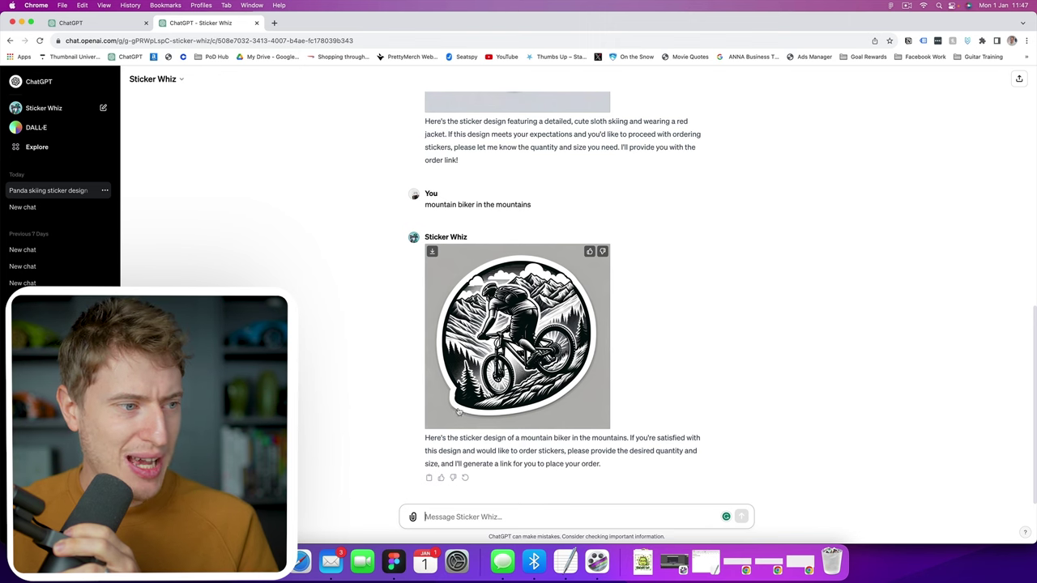
left_click(472, 404)
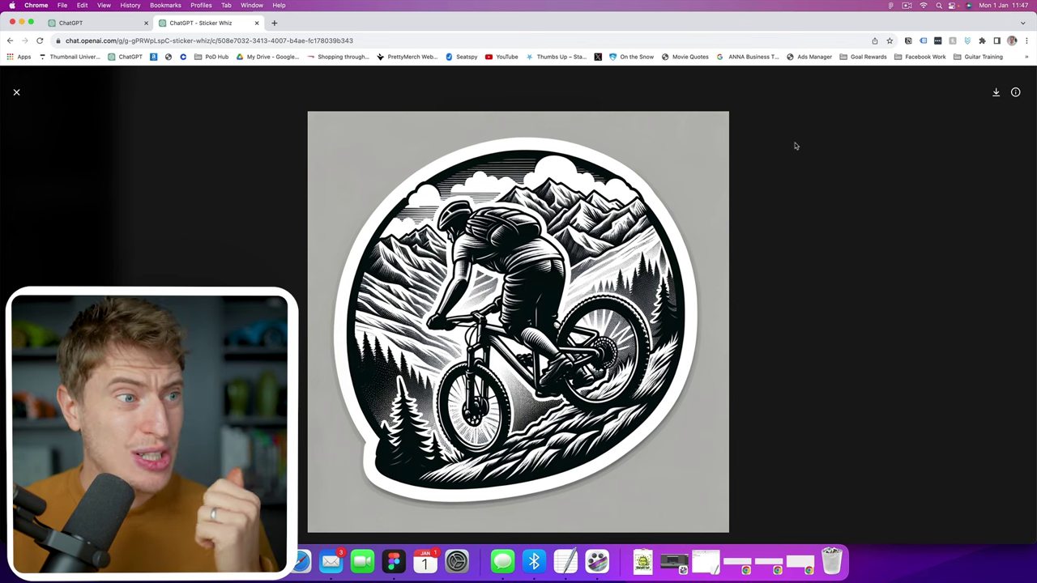
- Close the full-size mountain biker sticker view
left_click(18, 94)
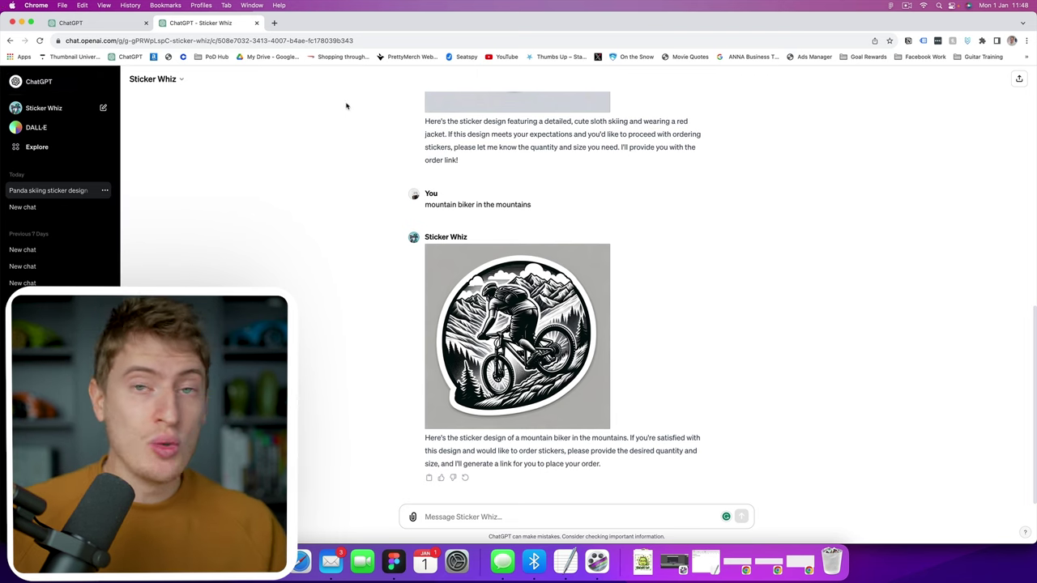
- Reopen the red-jacket sloth sticker at full size and save it as a PNG
scroll(489, 284, "up", 5)
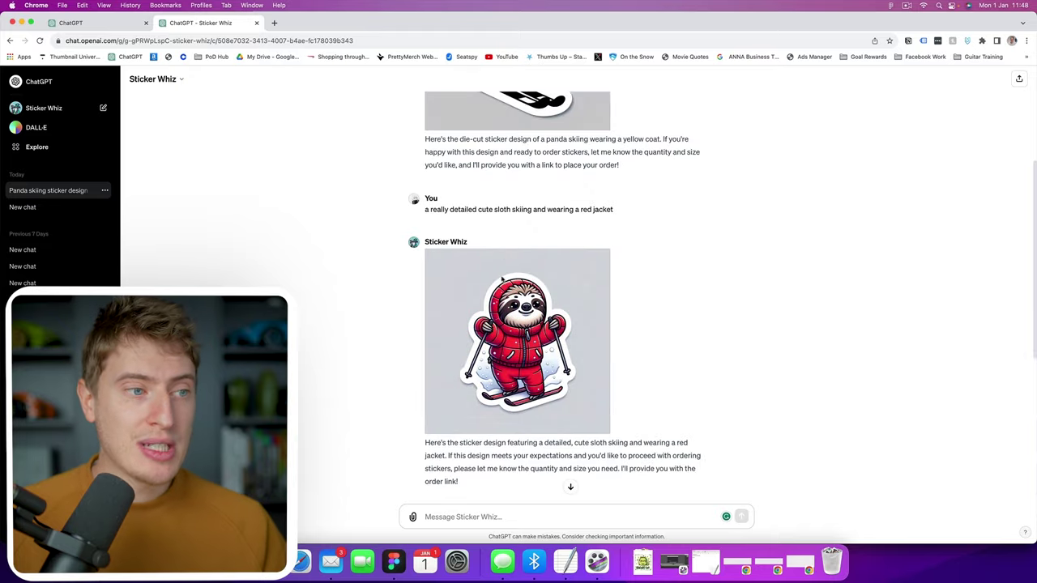
left_click(509, 291)
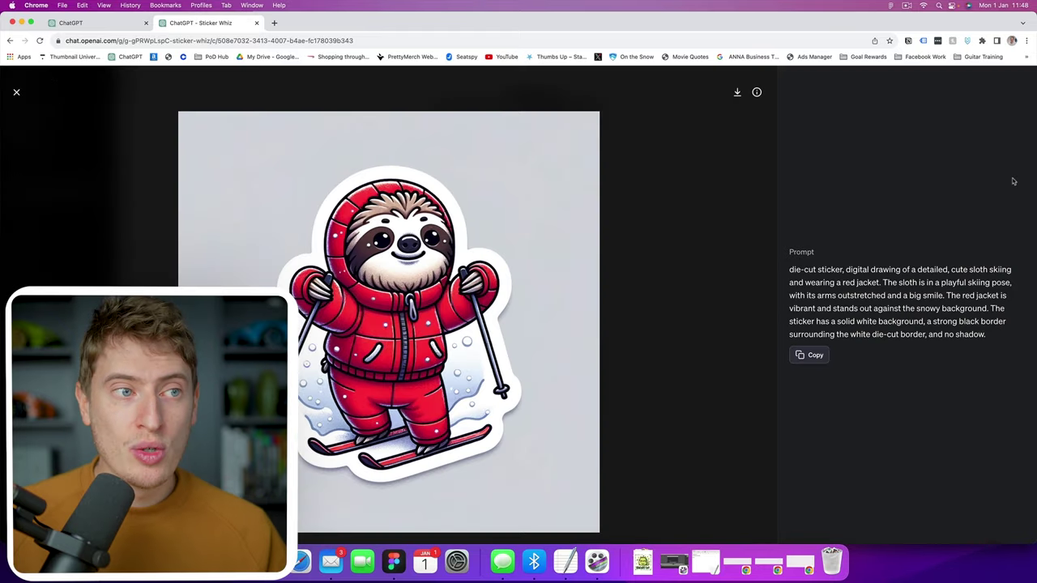
left_click(737, 94)
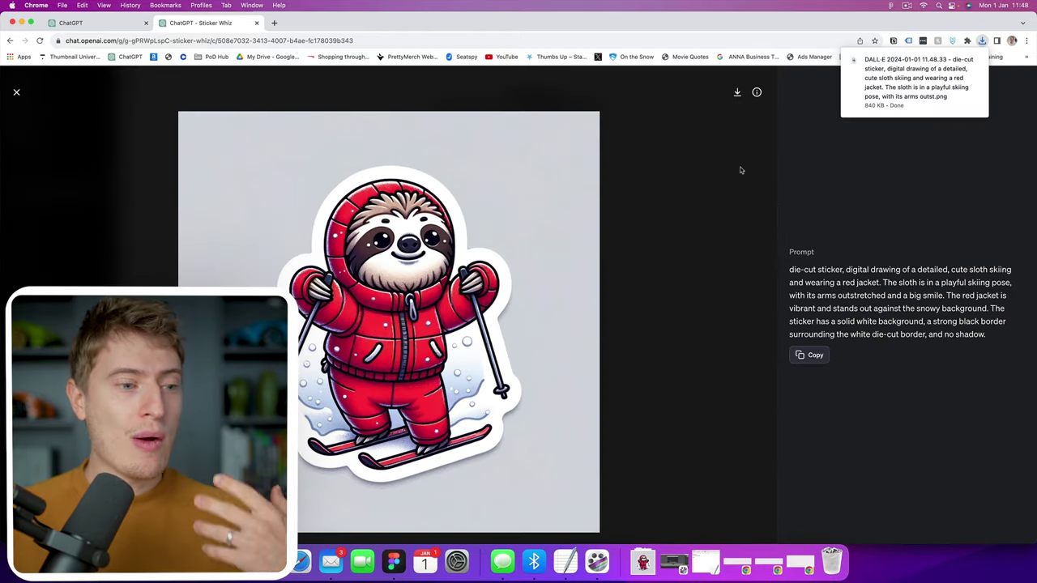